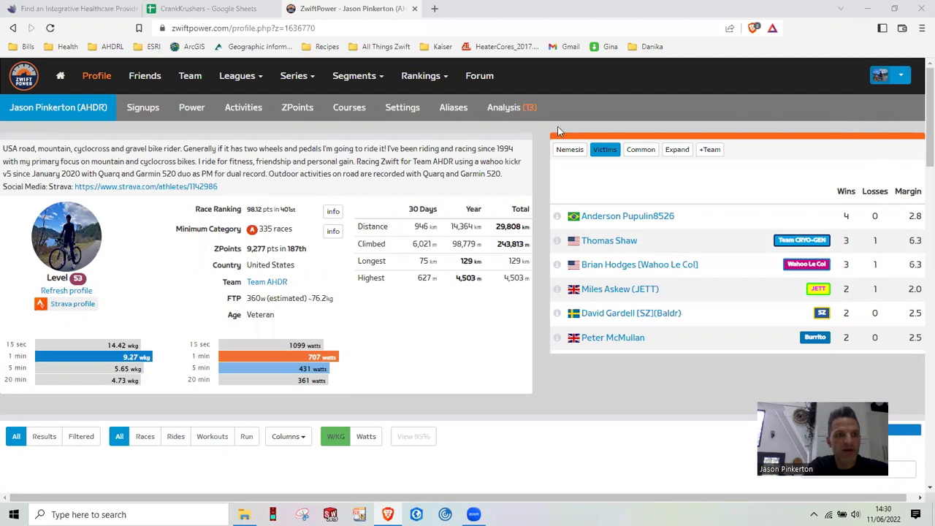
Start a new dual-recording dataset and fill its title from a previous Zwift Racing League race.
left_click(511, 111)
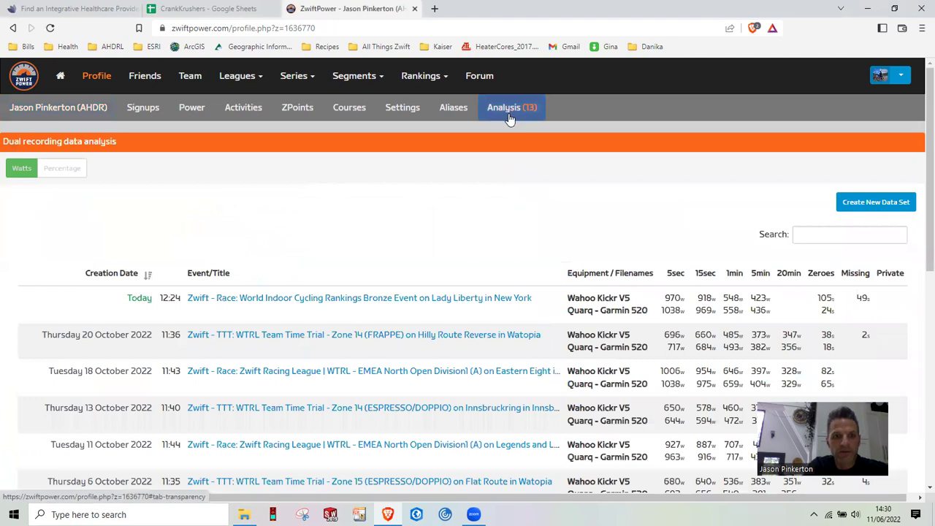
left_click(860, 208)
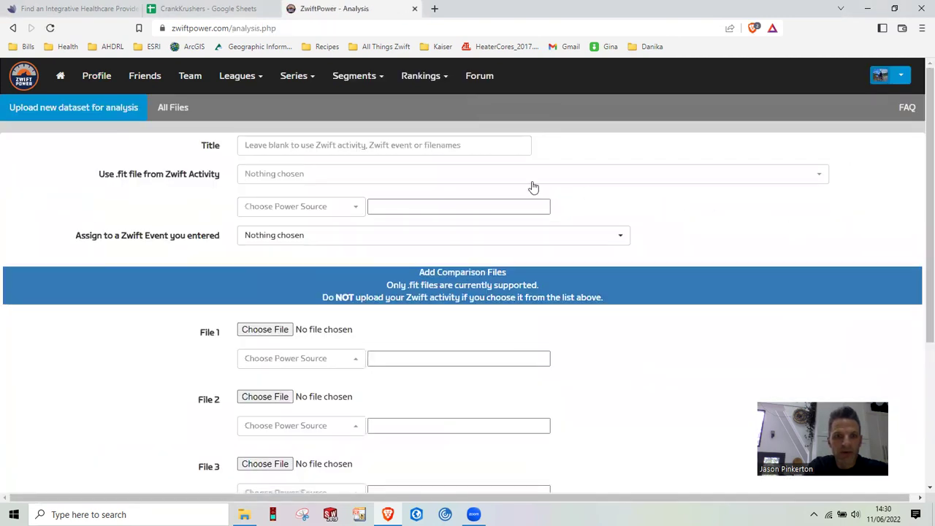
left_click(366, 146)
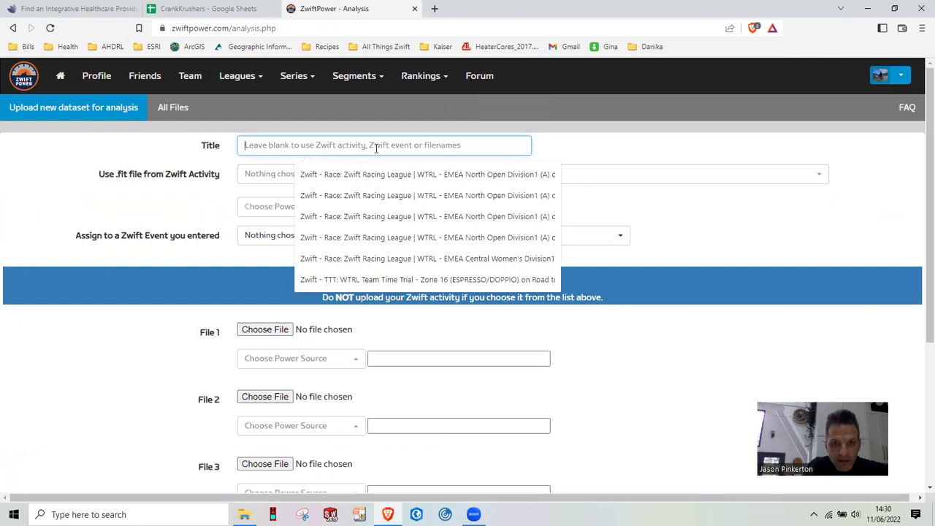
left_click(410, 197)
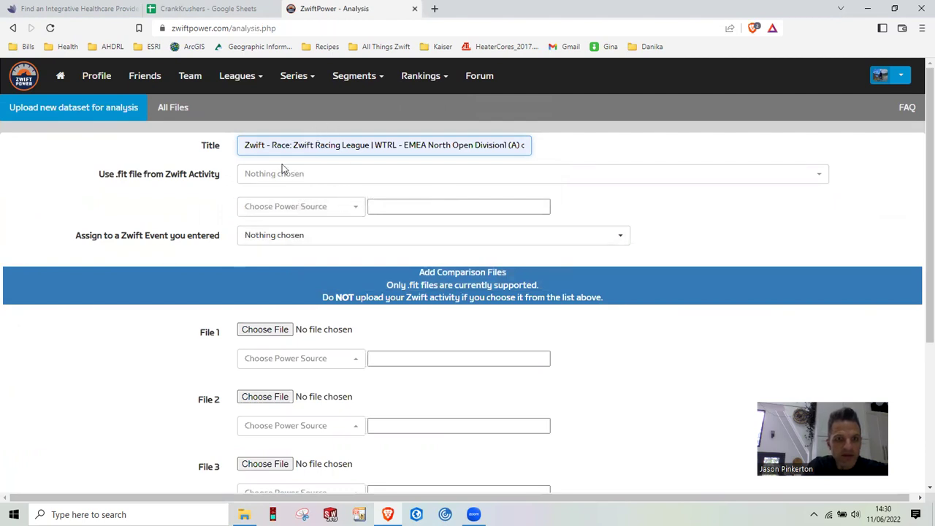
left_click(668, 179)
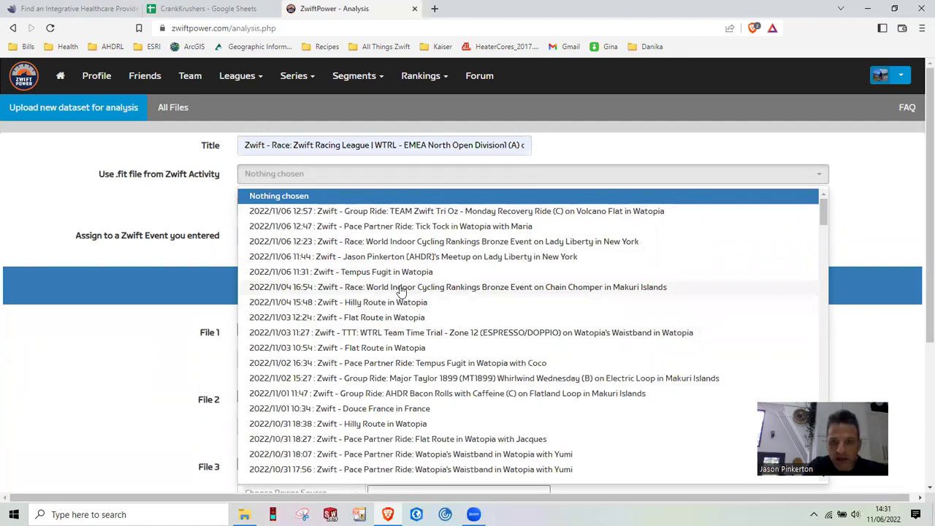
Use the 2022/11/04 16:54 Chain Chomper activity with Wahoo Kickr V5 power, assigned to the 17:00 event.
left_click(399, 288)
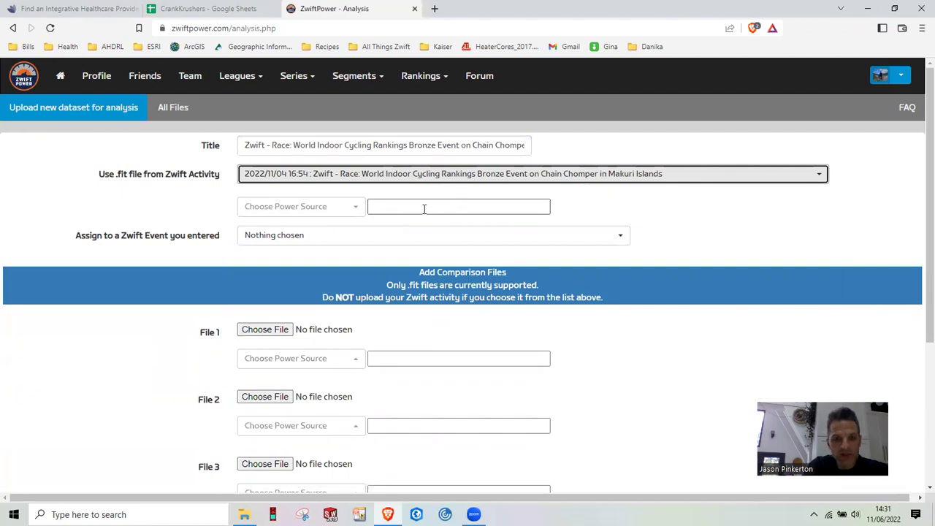
left_click(357, 211)
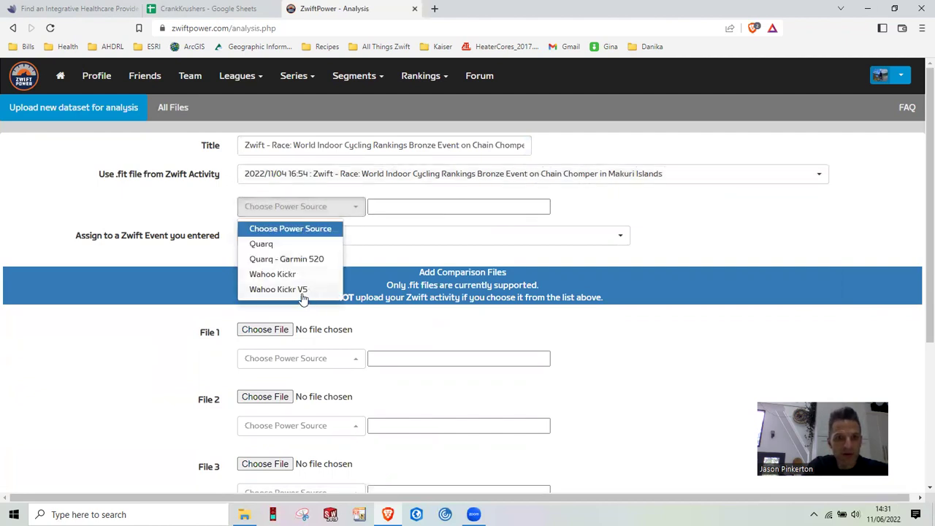
left_click(303, 291)
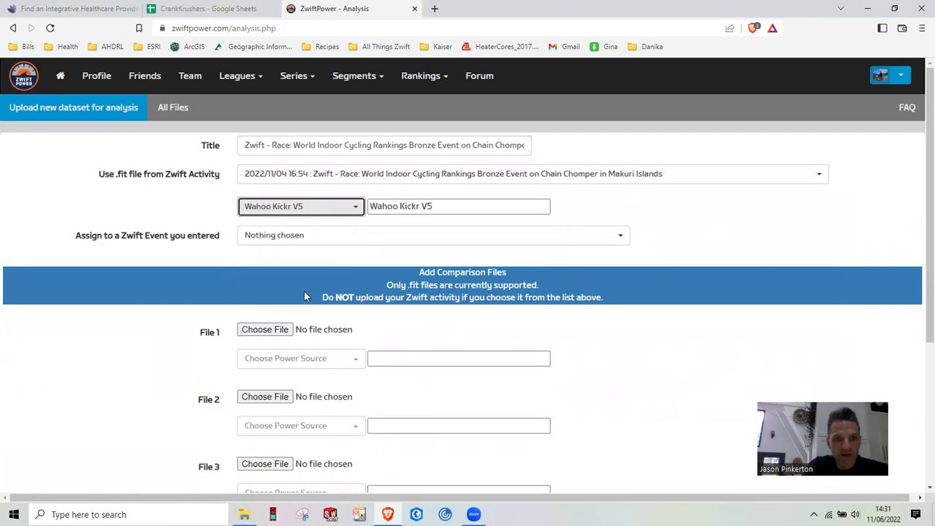
left_click(316, 242)
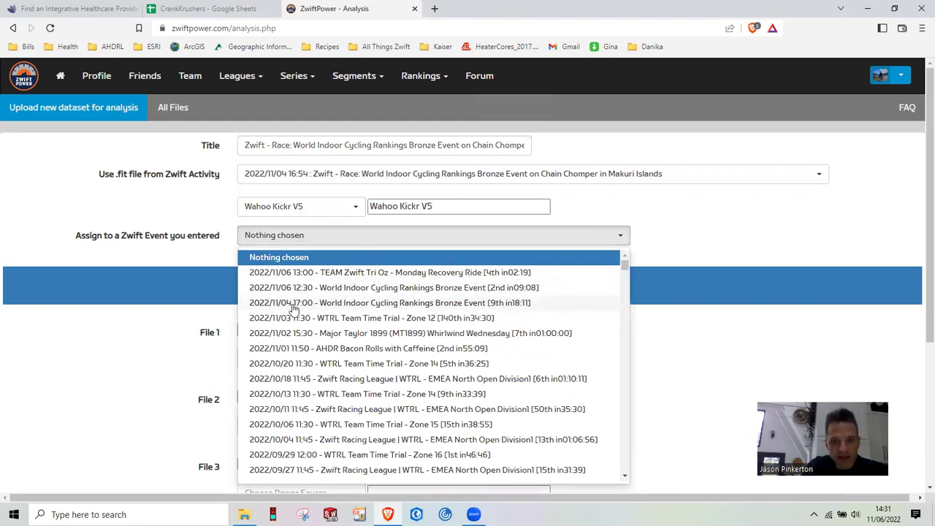
left_click(294, 302)
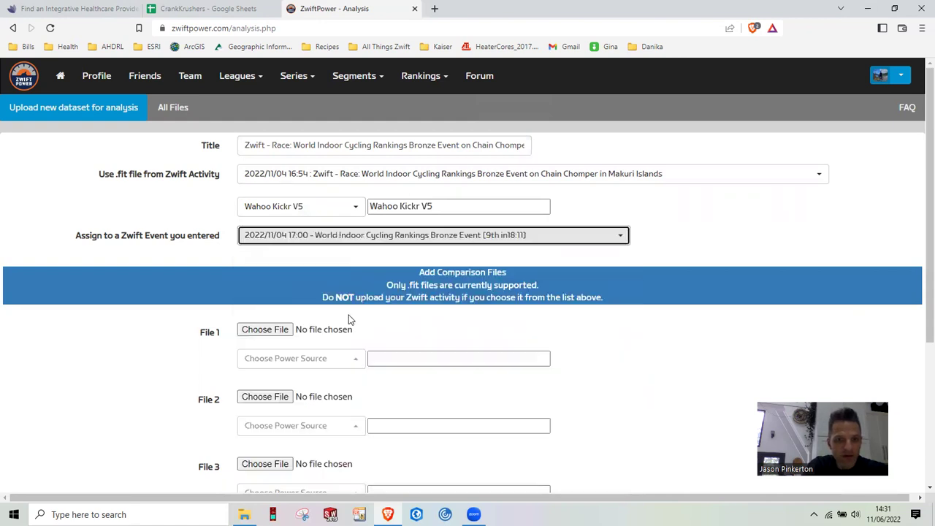
left_click(275, 335)
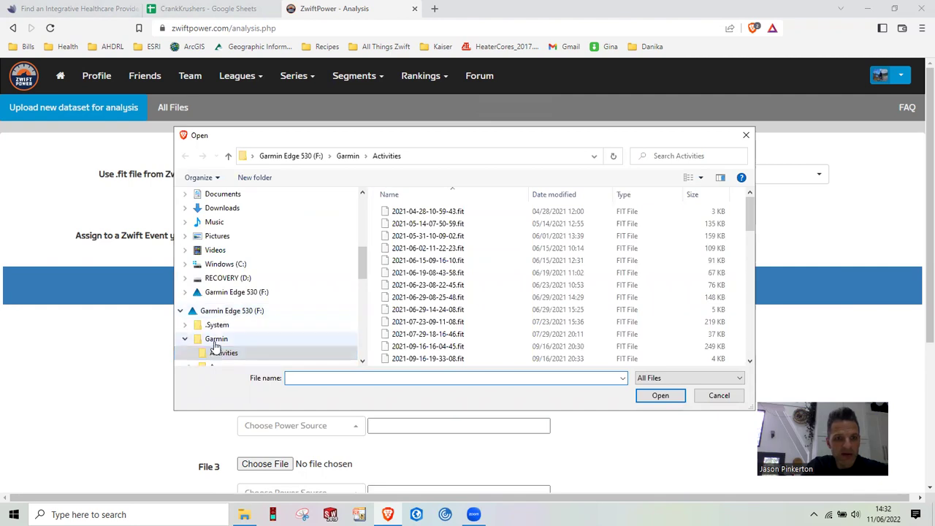
left_click(216, 339)
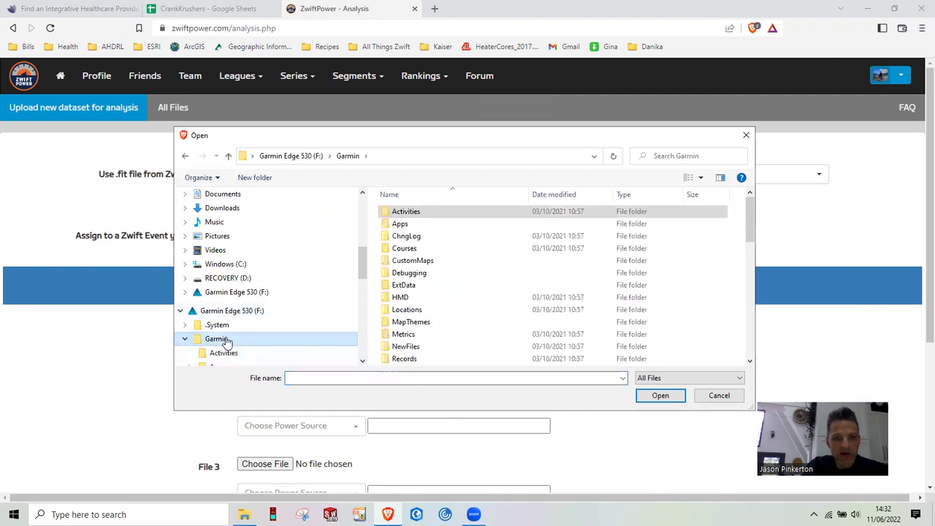
double_click(402, 213)
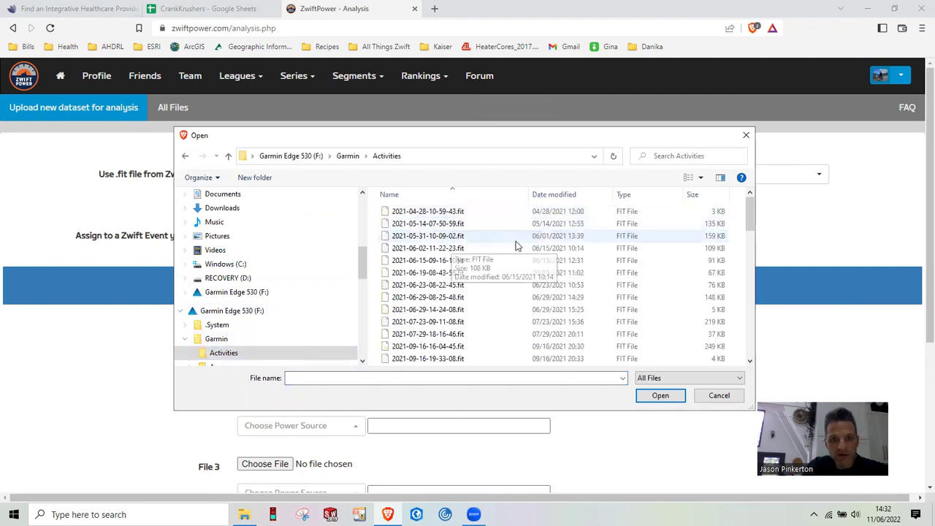
scroll(563, 276, "down", 8)
scroll(563, 276, "down", 5)
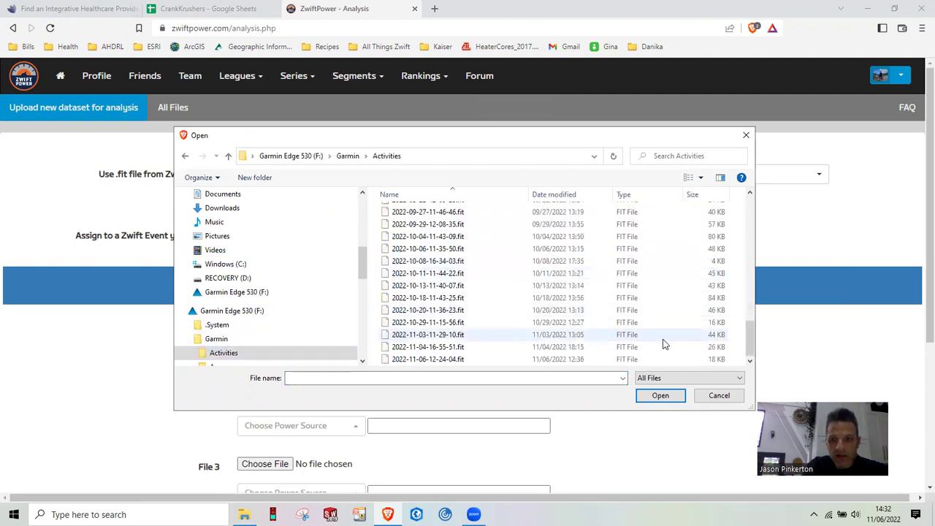
left_click(414, 349)
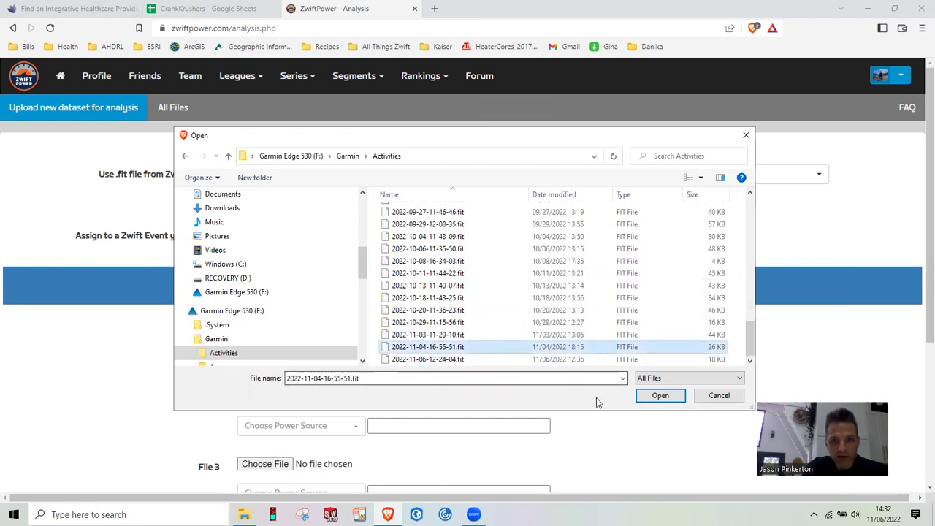
left_click(658, 395)
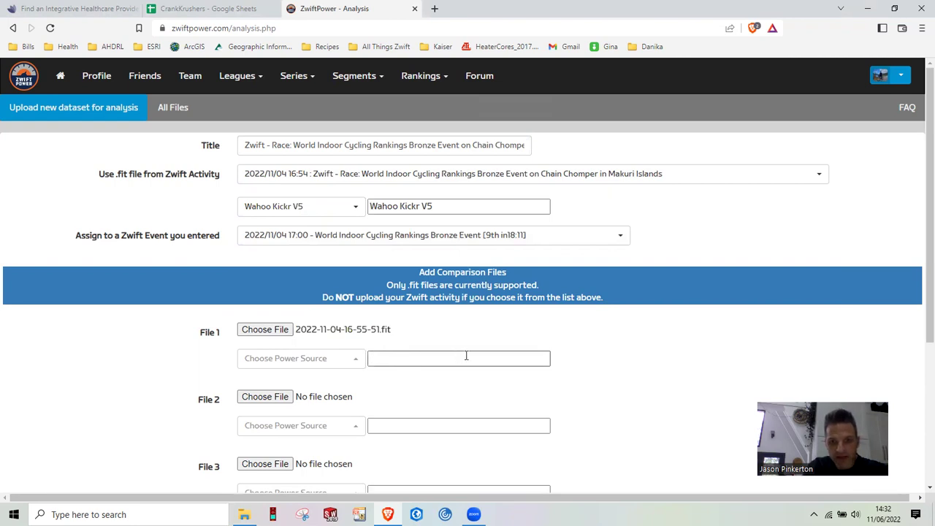
Mark File 1 as Quarq - Garmin 520, set visibility to Public, and create the dataset.
left_click(356, 364)
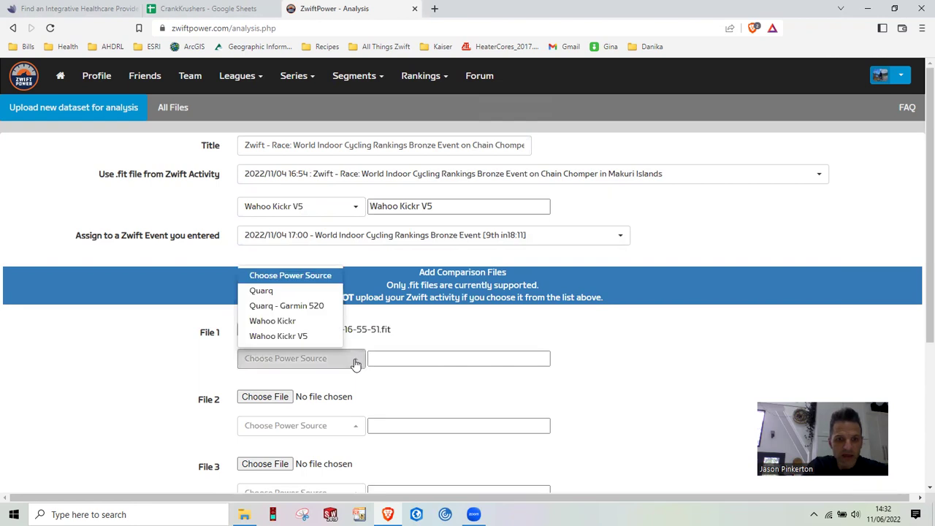
left_click(291, 306)
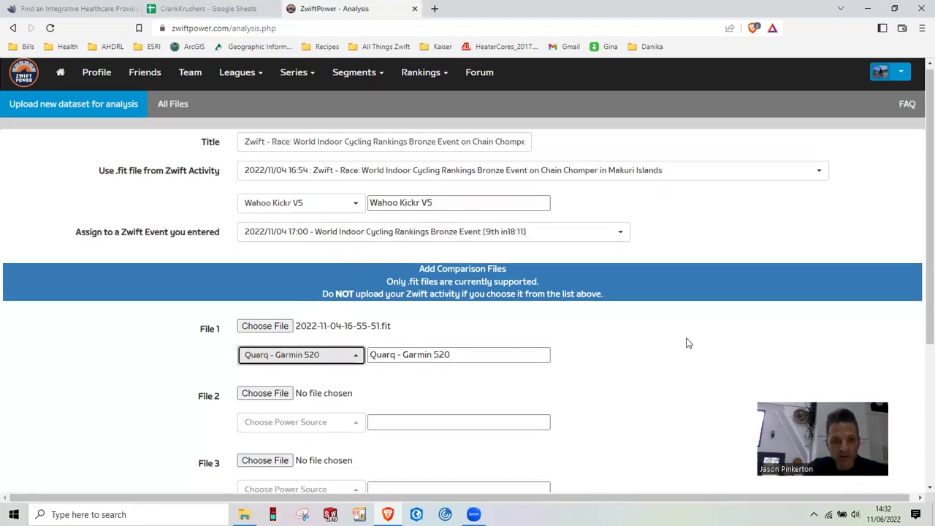
scroll(686, 344, "down", 3)
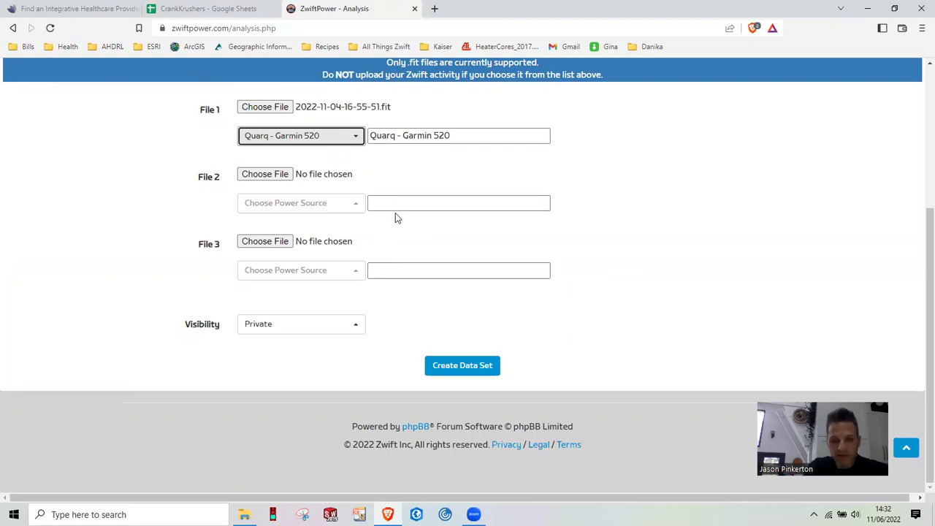
left_click(285, 324)
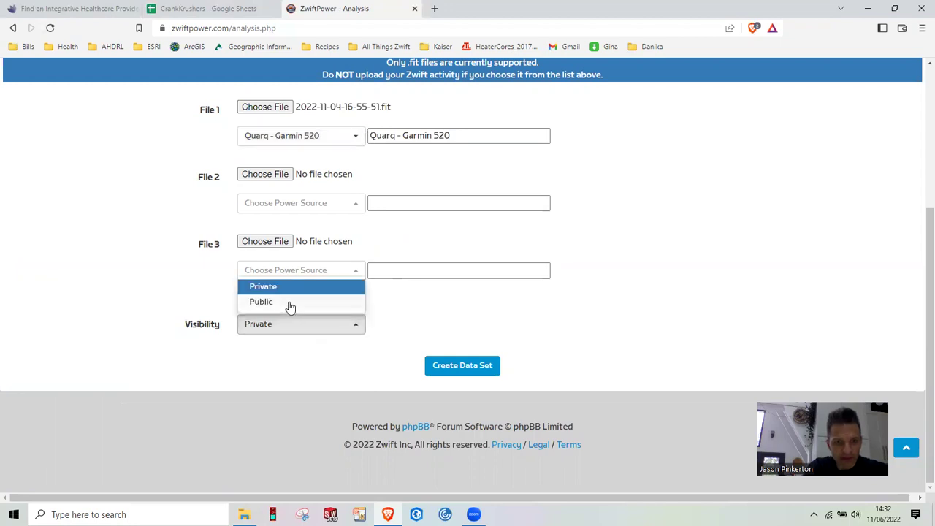
left_click(290, 303)
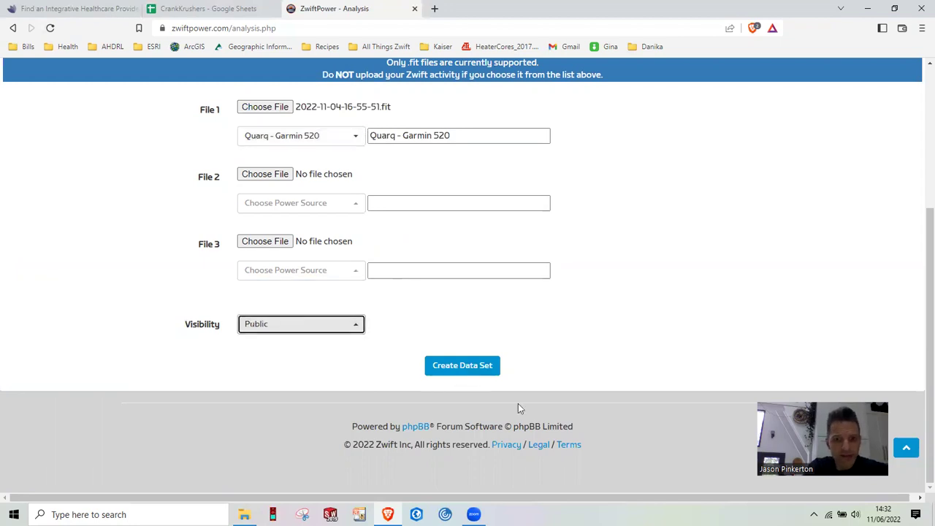
left_click(466, 374)
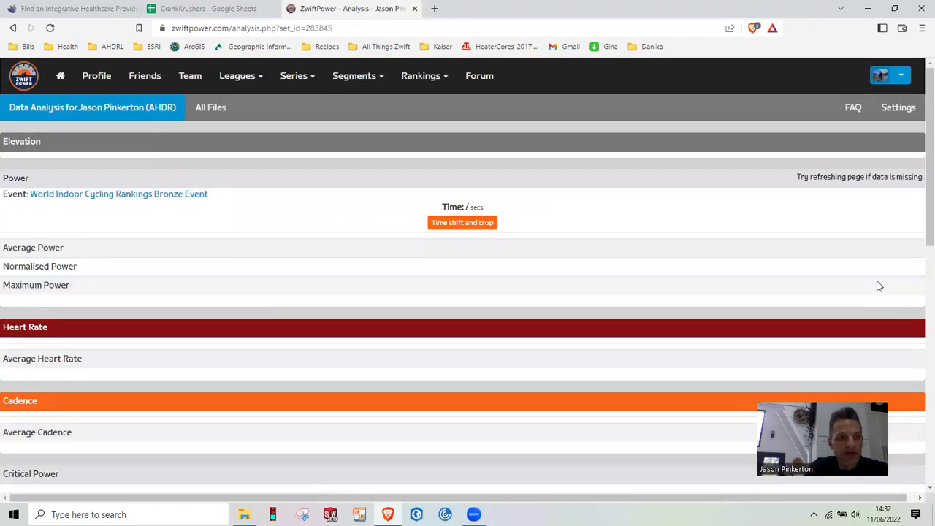
Scroll down to show the full power chart with its Average/Normalised/Maximum power table.
scroll(637, 372, "down", 3)
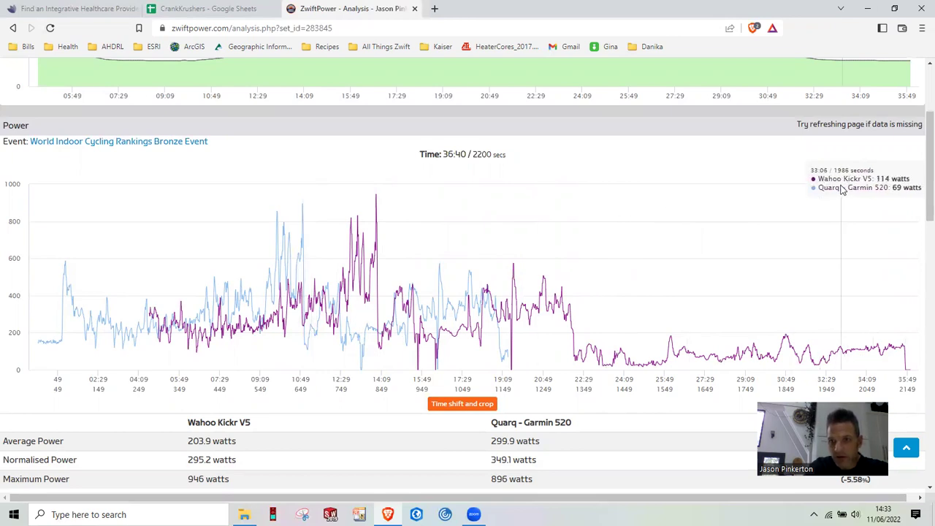
Open Time shift and crop and bring the offset/start/end table into view.
left_click(462, 403)
scroll(424, 409, "down", 1)
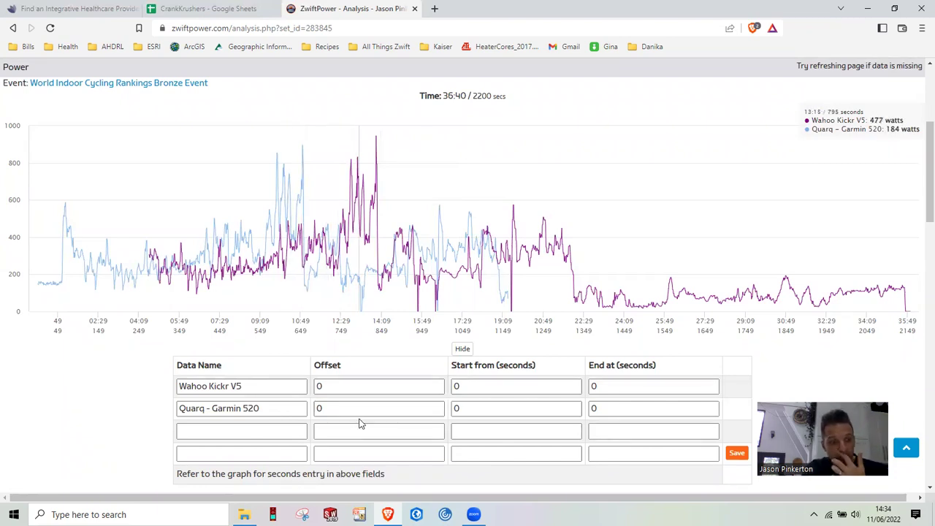
Set the Quarq - Garmin 520 offset to 181 seconds.
left_click(319, 408)
left_click_drag(319, 408, 314, 411)
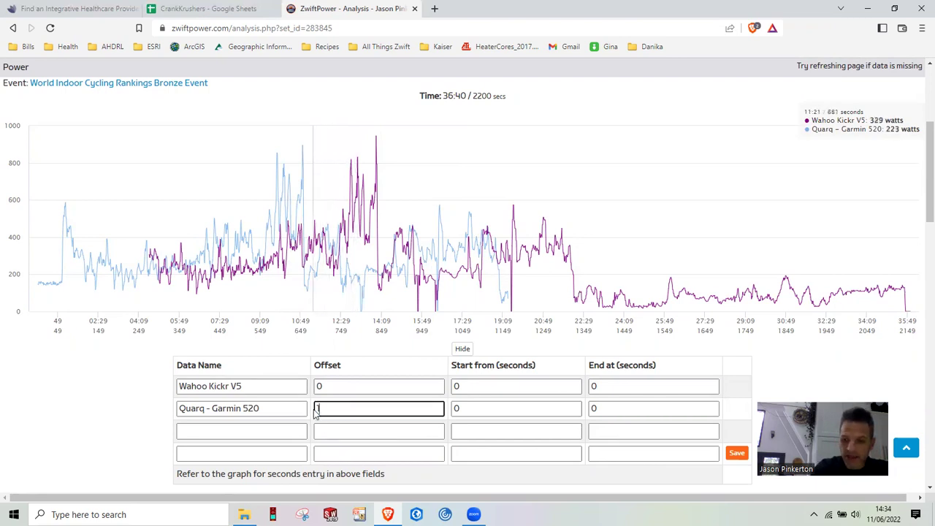
type("181")
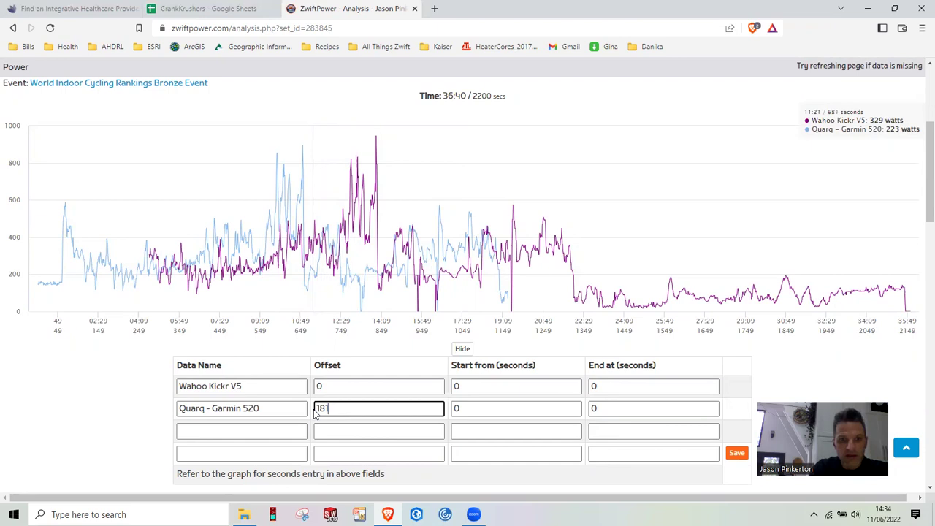
key("Tab")
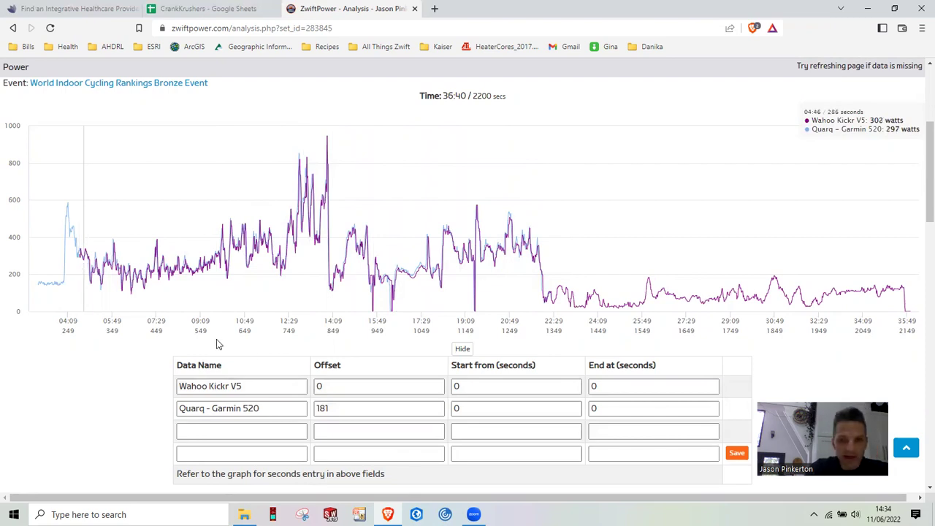
Try Quarq start-from values of 274, 150, 130 and 115 seconds.
left_click(456, 409)
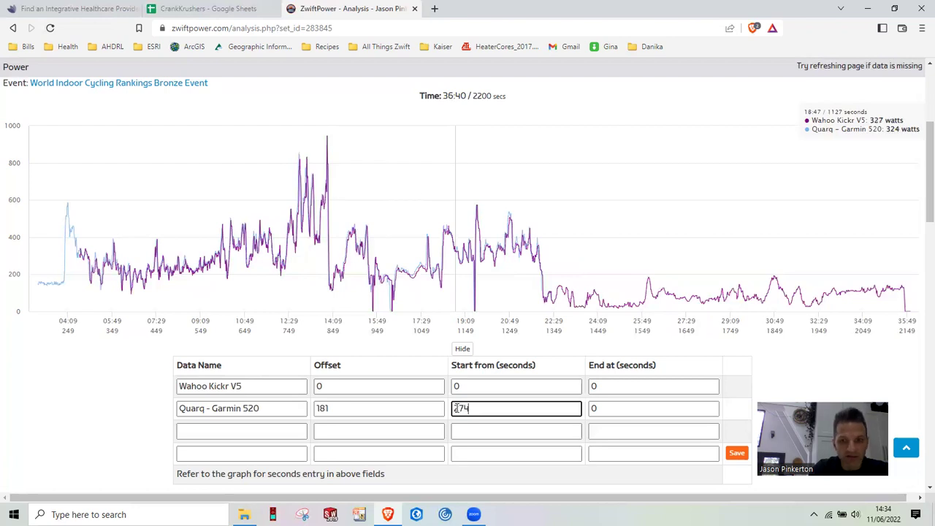
key("Return")
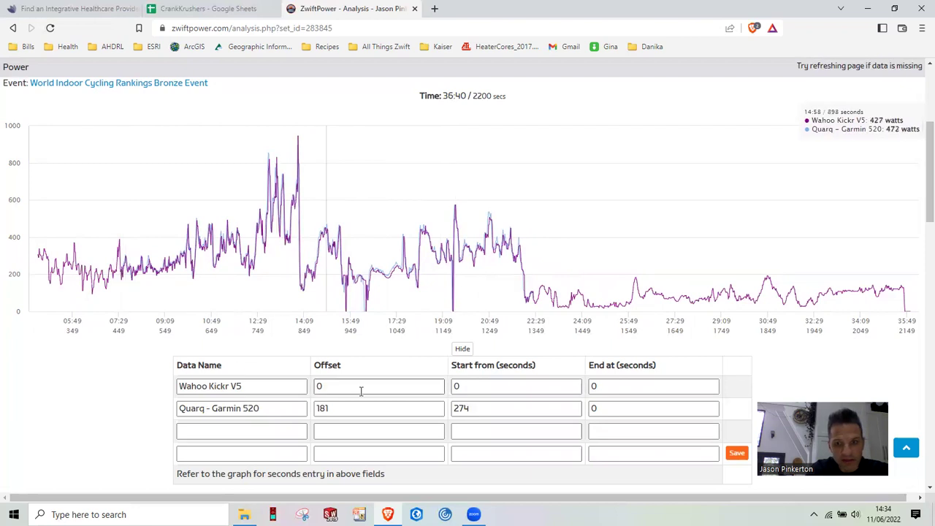
left_click(451, 406)
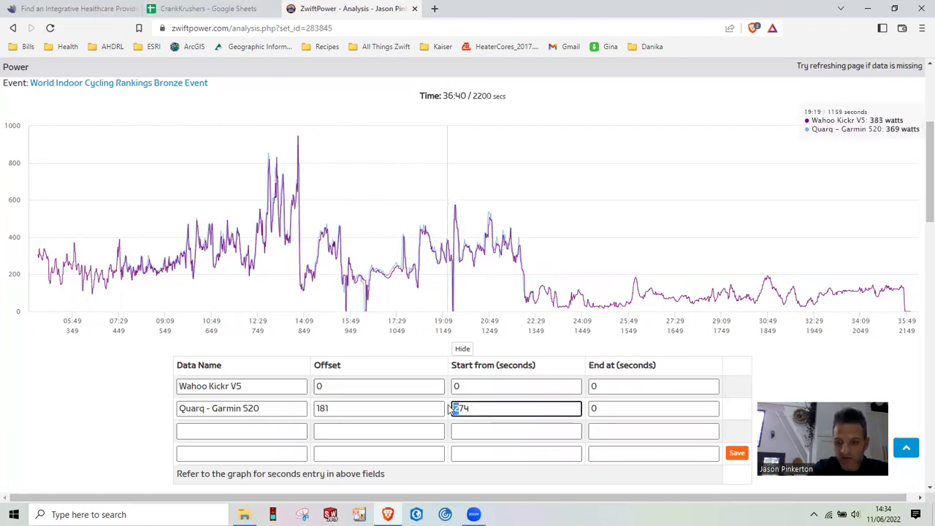
key("Return")
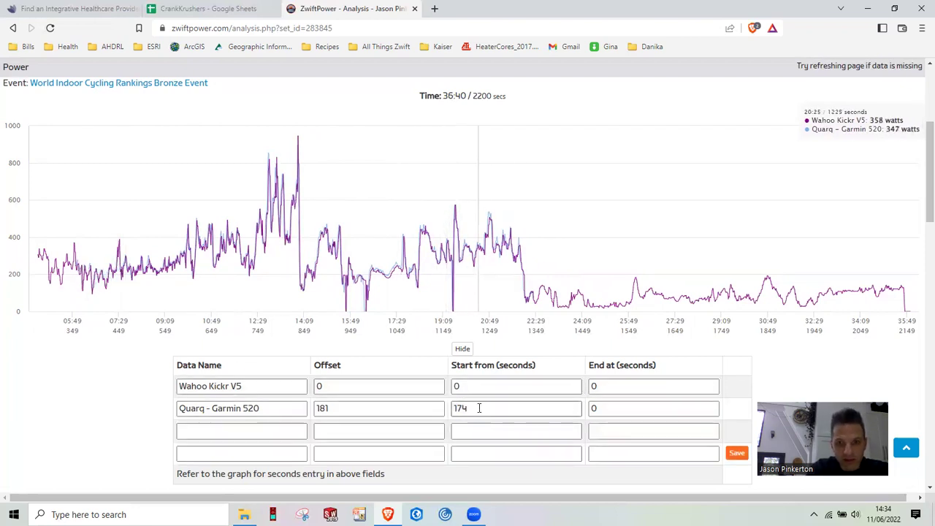
left_click_drag(478, 407, 460, 410)
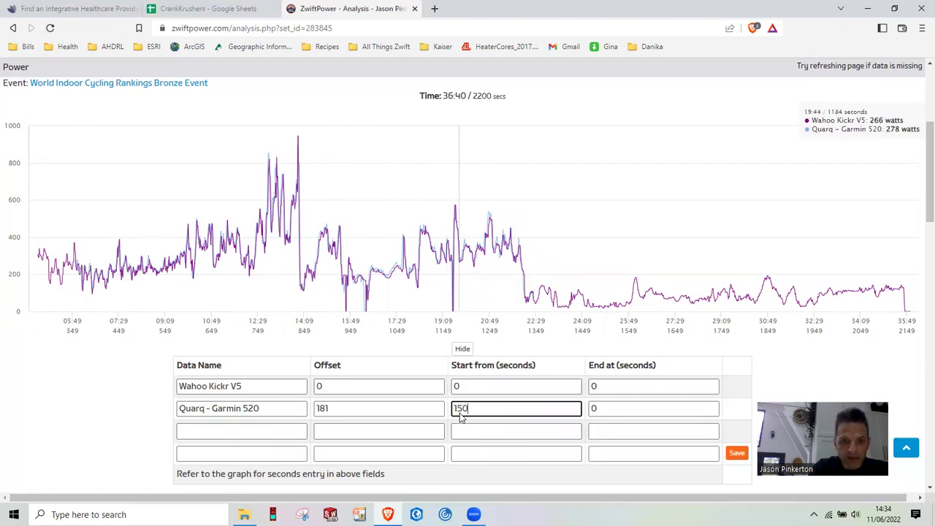
key("Return")
left_click(468, 408)
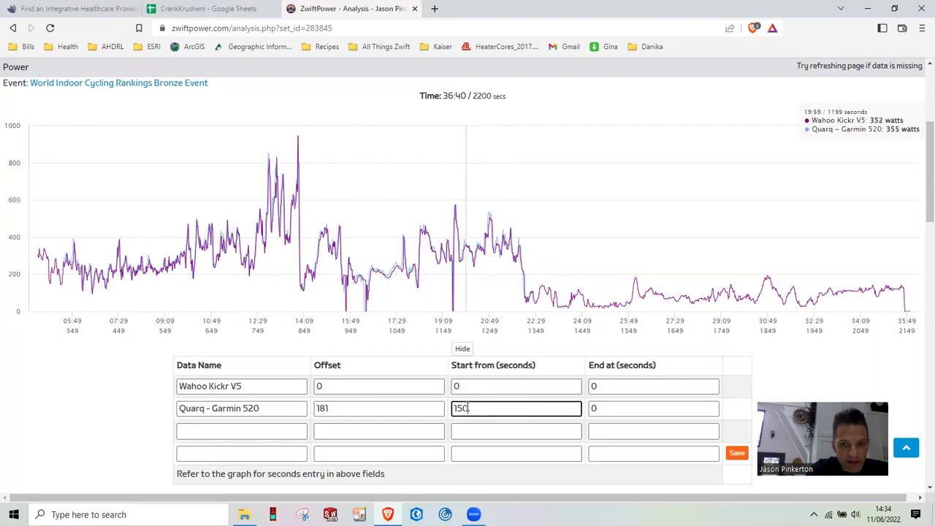
left_click_drag(468, 408, 457, 410)
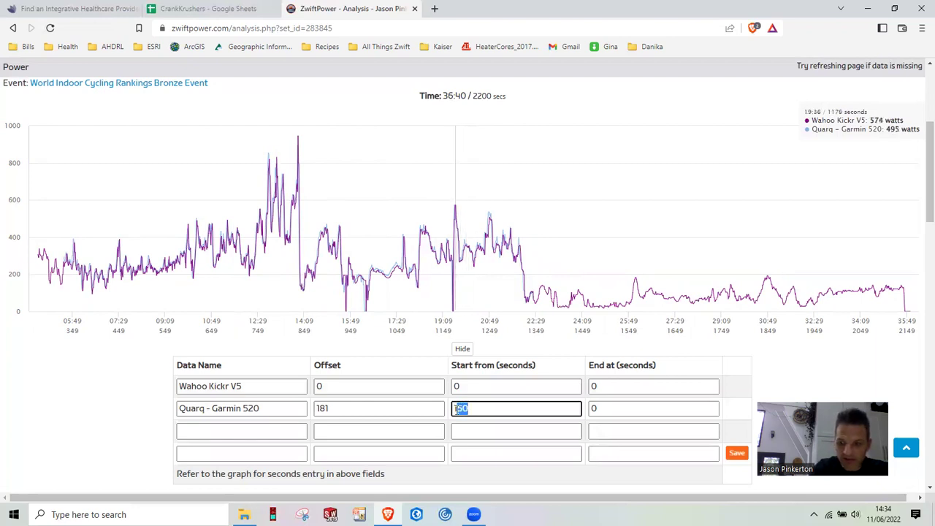
key("Return")
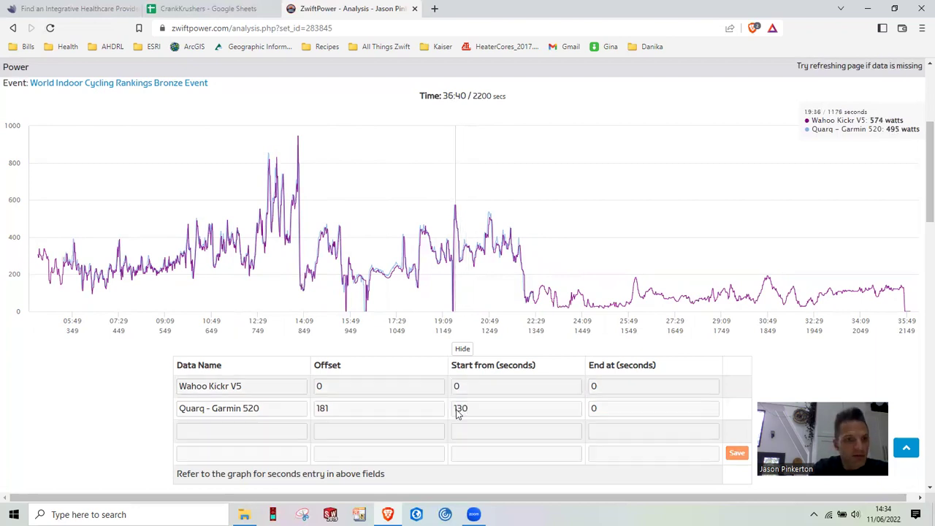
double_click(459, 410)
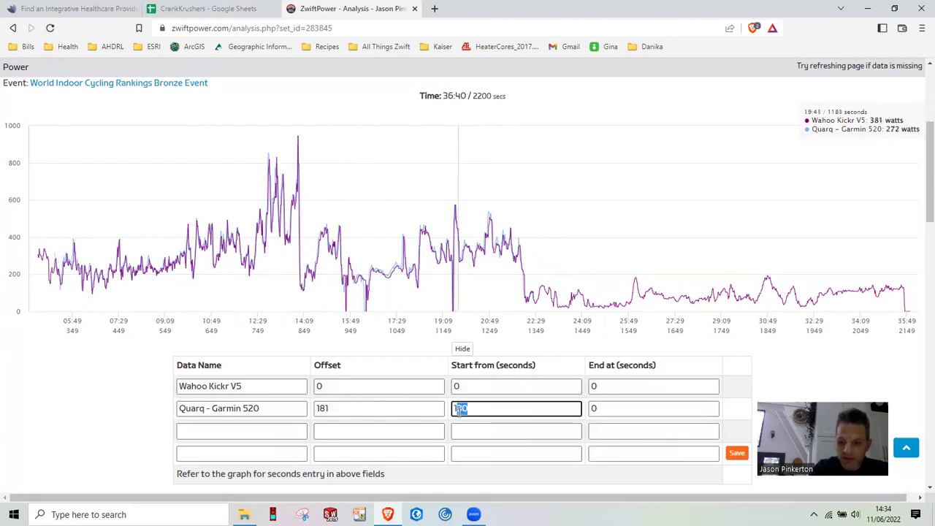
type("115")
key("Return")
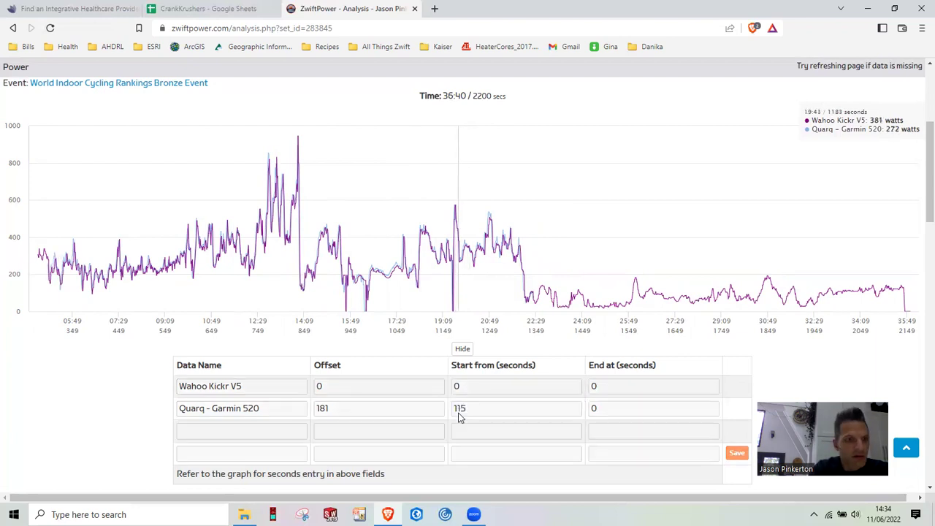
Narrow the Quarq start-from value through 100, 95 and 85 seconds.
left_click_drag(459, 411, 466, 410)
key("BackSpace")
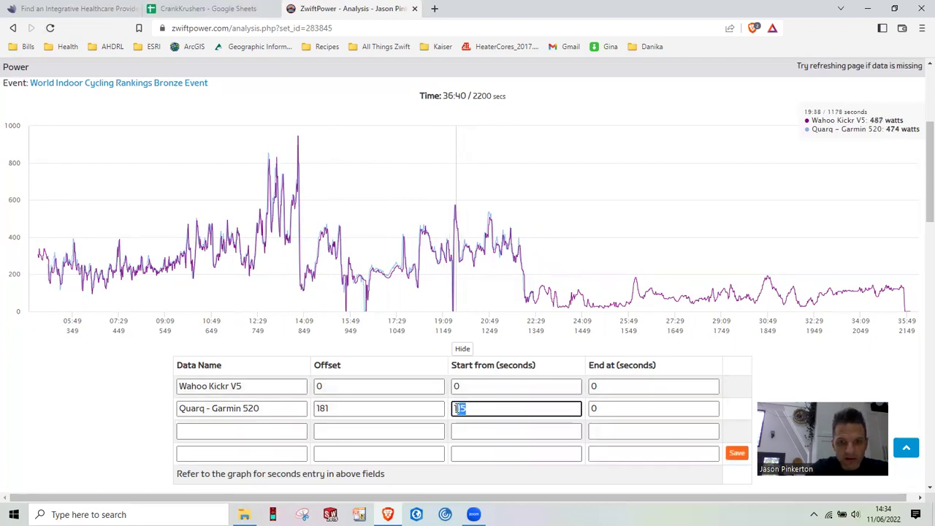
type("00")
key("Return")
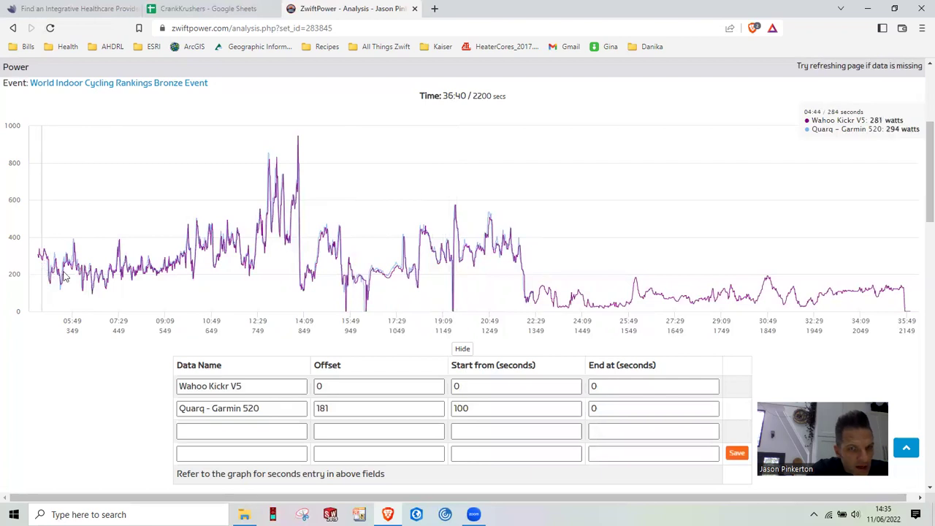
left_click_drag(469, 409, 452, 407)
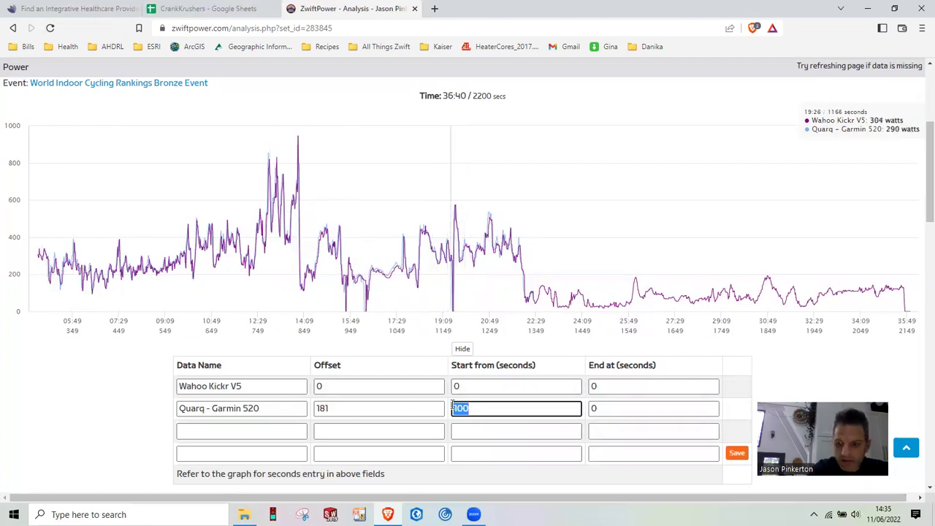
type("95")
key("Return")
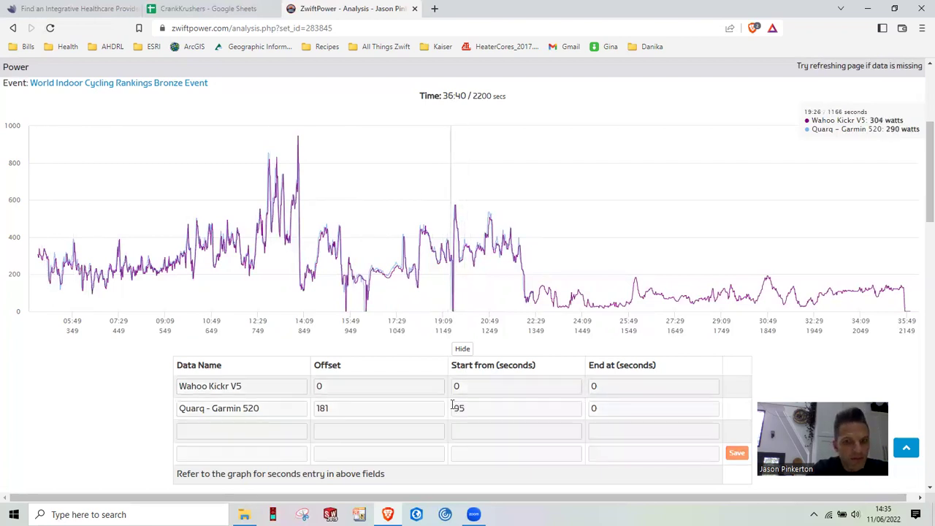
left_click_drag(471, 411, 453, 408)
type("85")
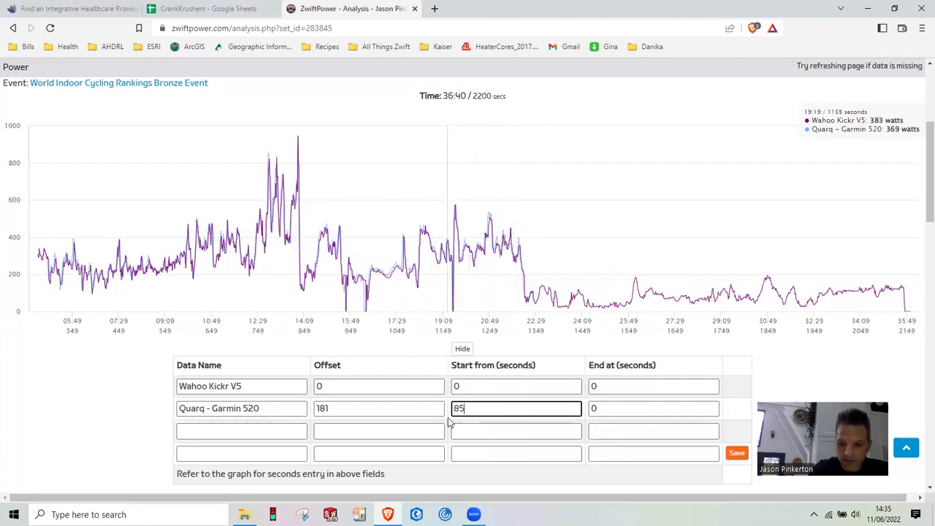
key("Return")
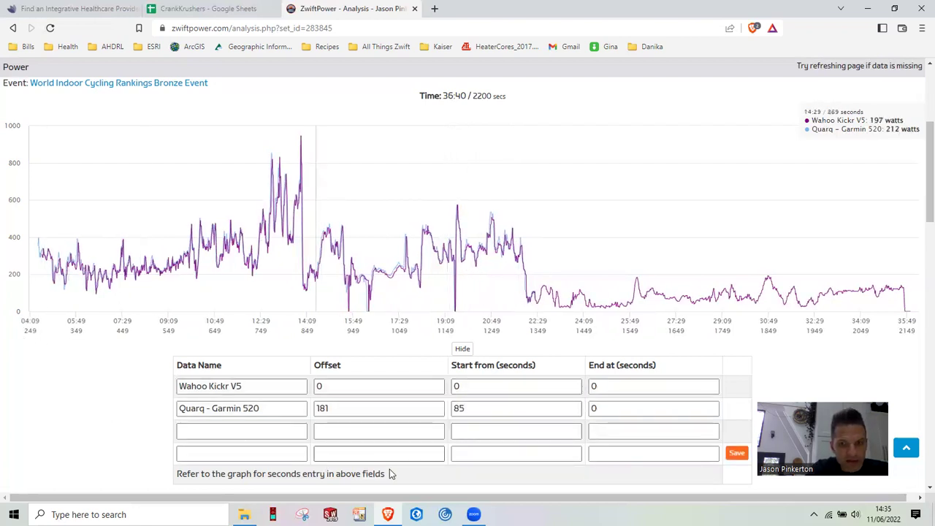
Settle the Quarq start-from at 92 seconds after trying 88 and 90.
left_click_drag(466, 409, 453, 409)
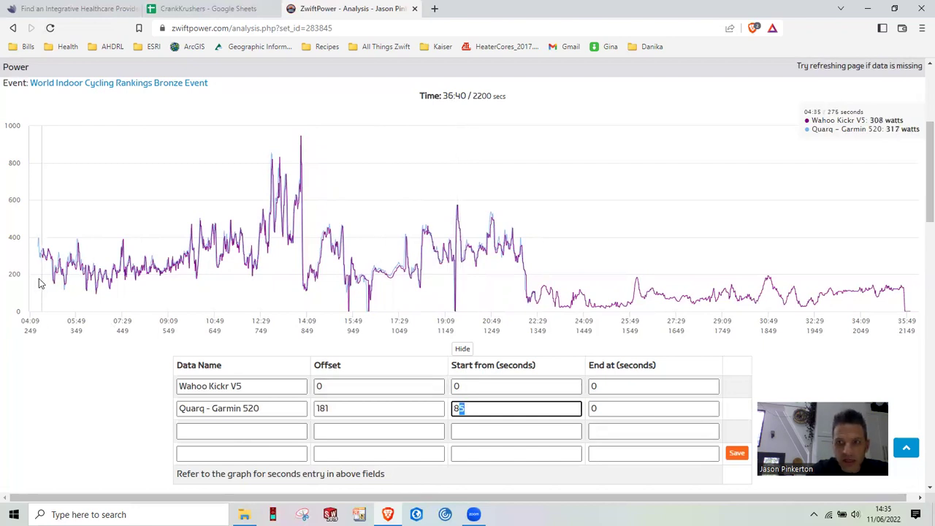
type("88")
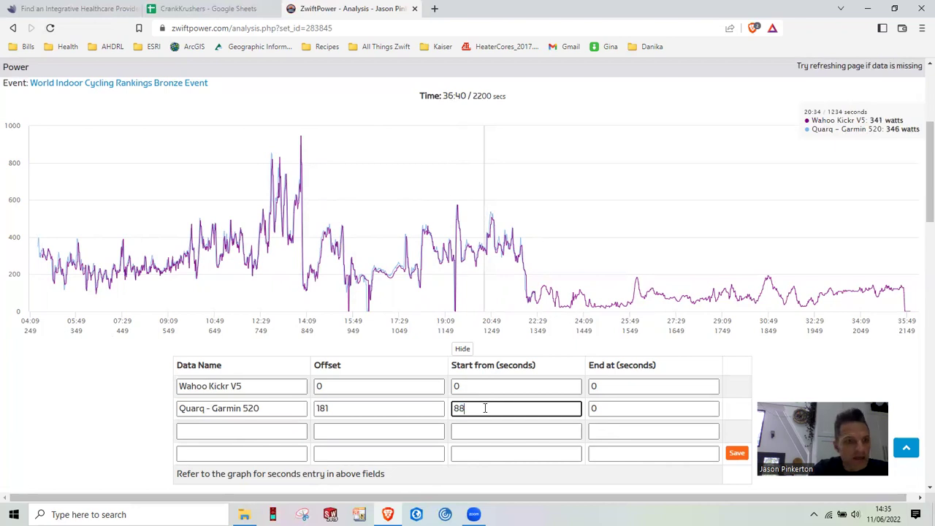
key("Return")
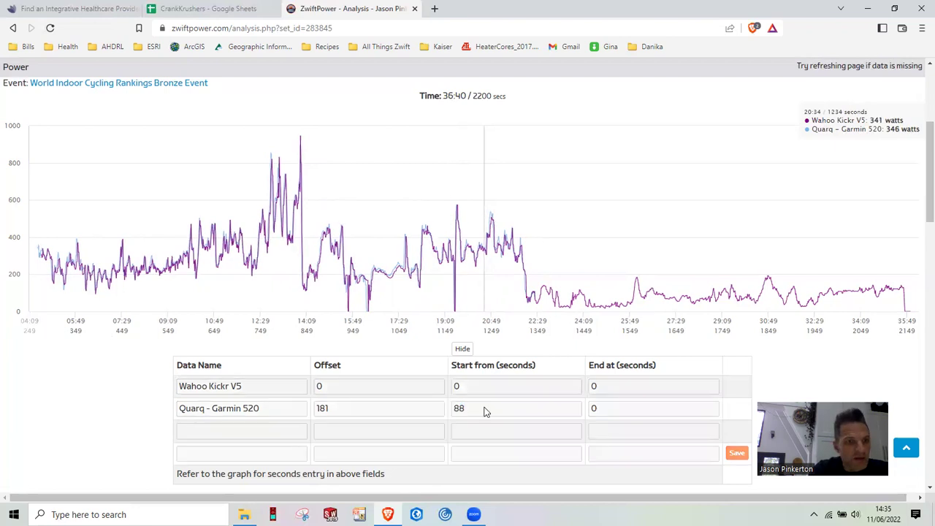
left_click_drag(463, 410, 454, 409)
type("90")
key("Return")
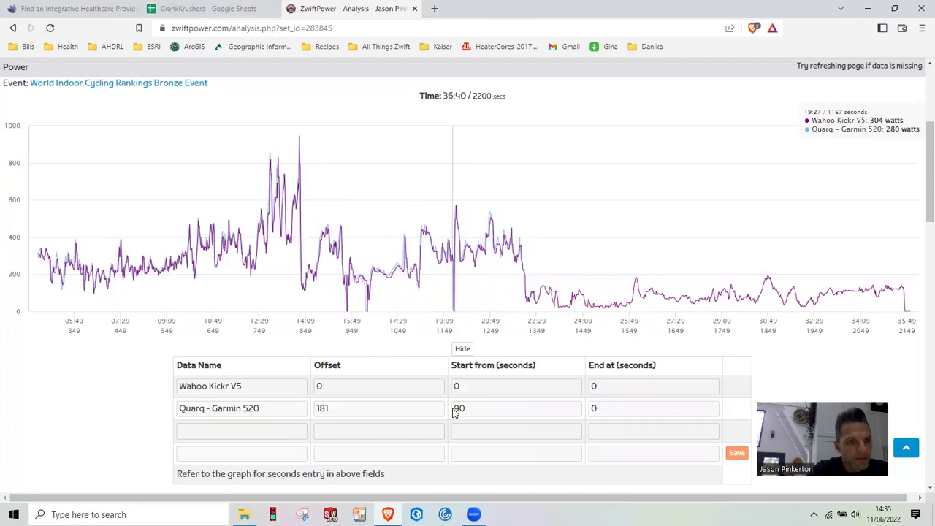
scroll(468, 476, "up", 1)
left_click(463, 468)
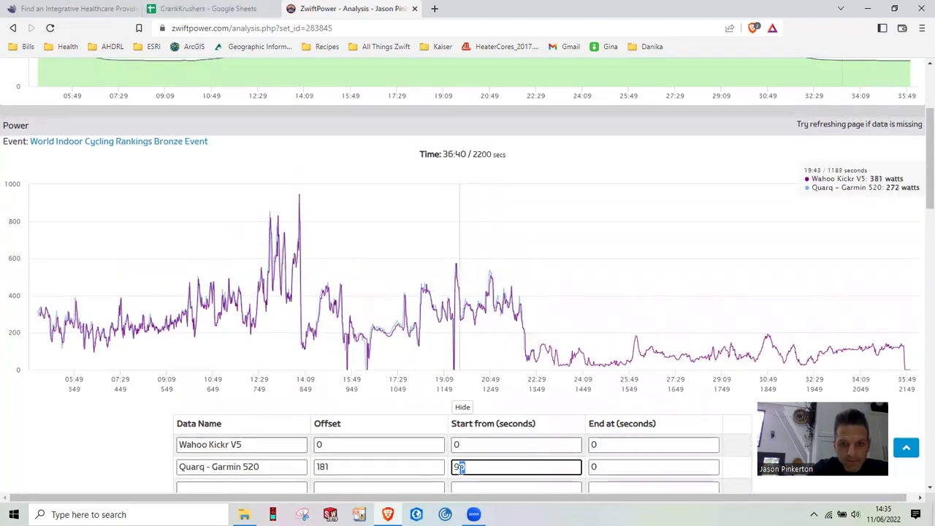
key("BackSpace")
type("2")
key("Return")
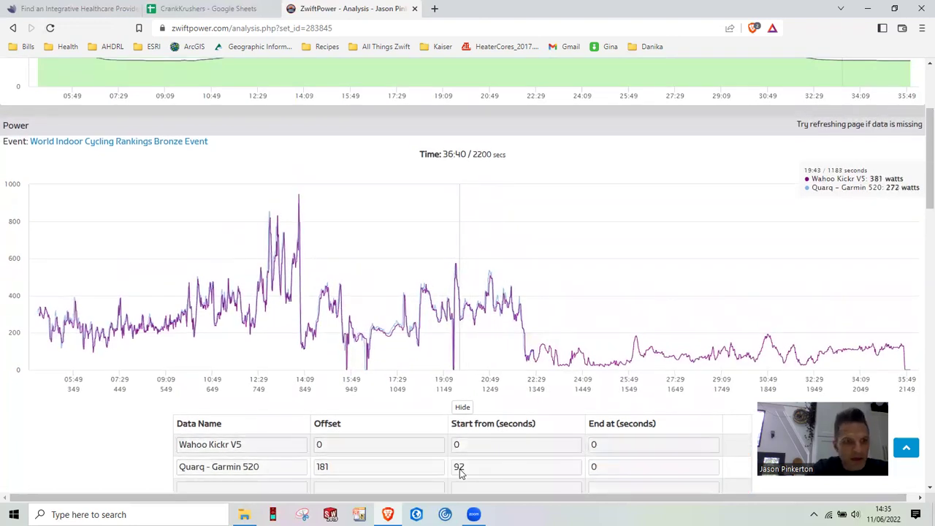
scroll(438, 416, "down", 1)
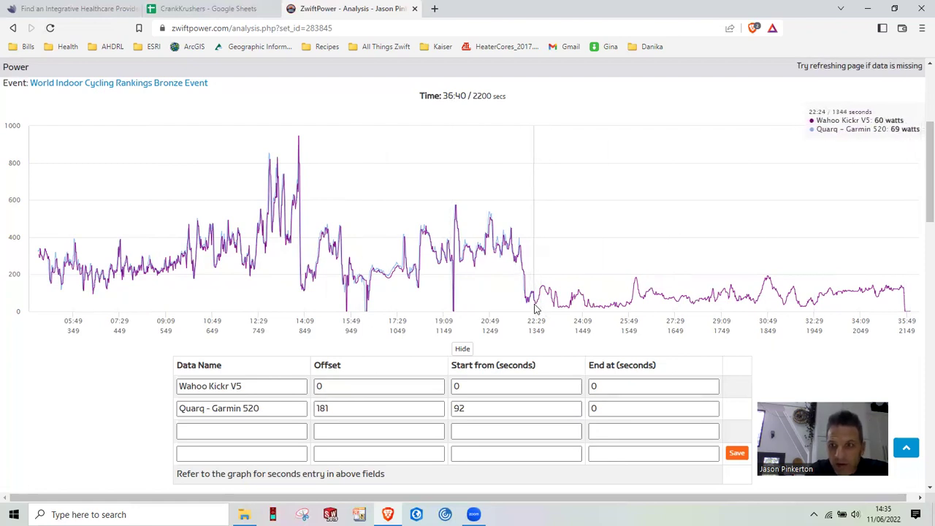
Change the Wahoo Kickr V5 End at value to 1344 seconds.
double_click(607, 387)
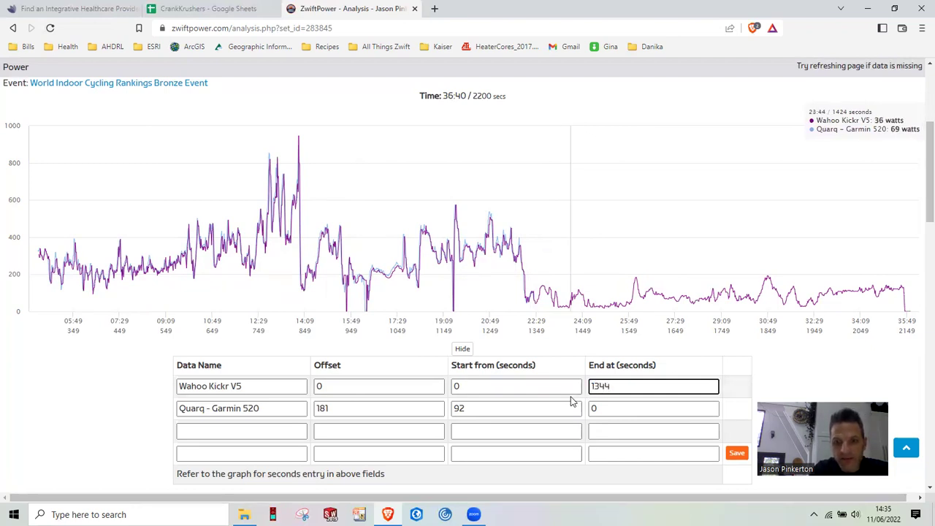
type("1344")
key("Return")
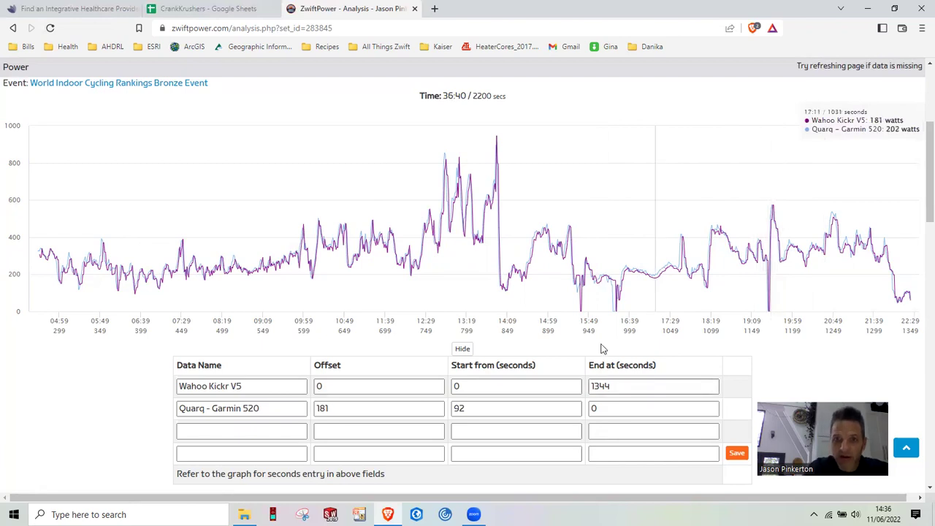
Save the offset and crop settings, then review the heart rate, cadence and information sections.
scroll(645, 314, "down", 2)
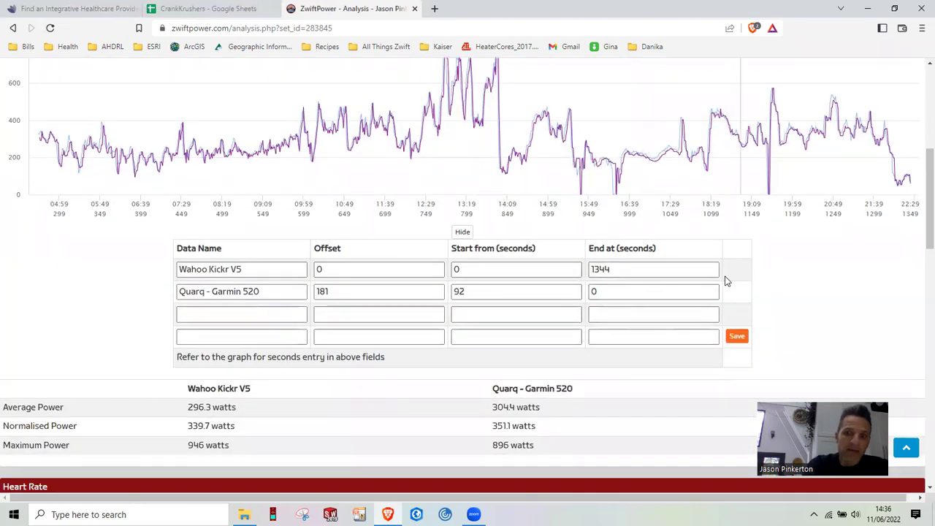
left_click(737, 336)
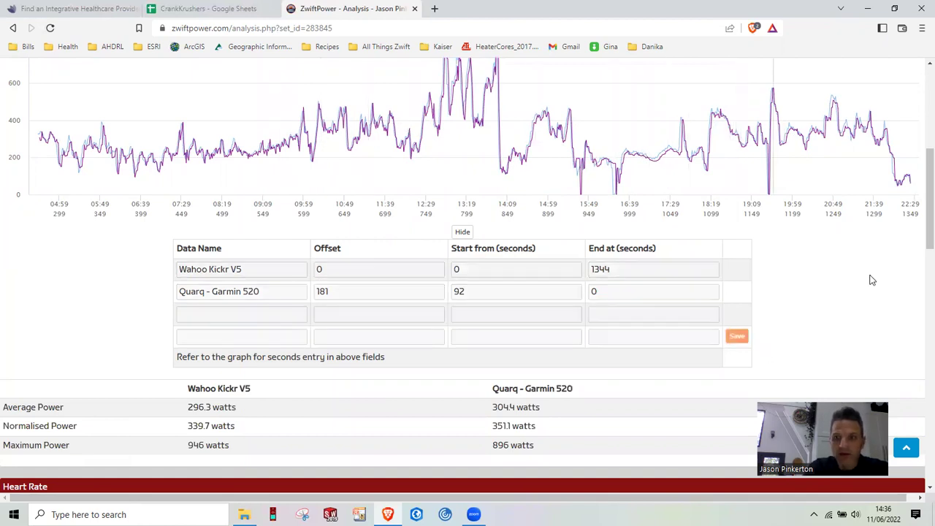
scroll(871, 280, "down", 3)
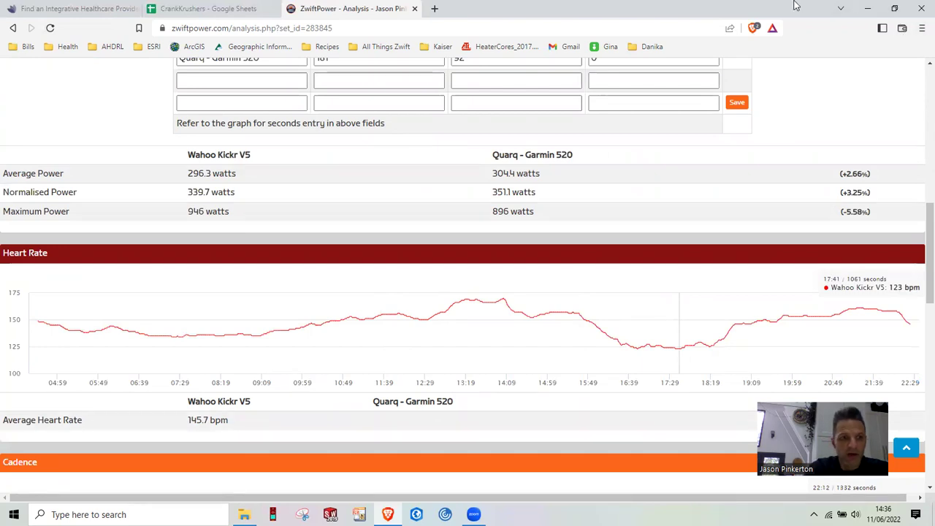
scroll(590, 97, "down", 4)
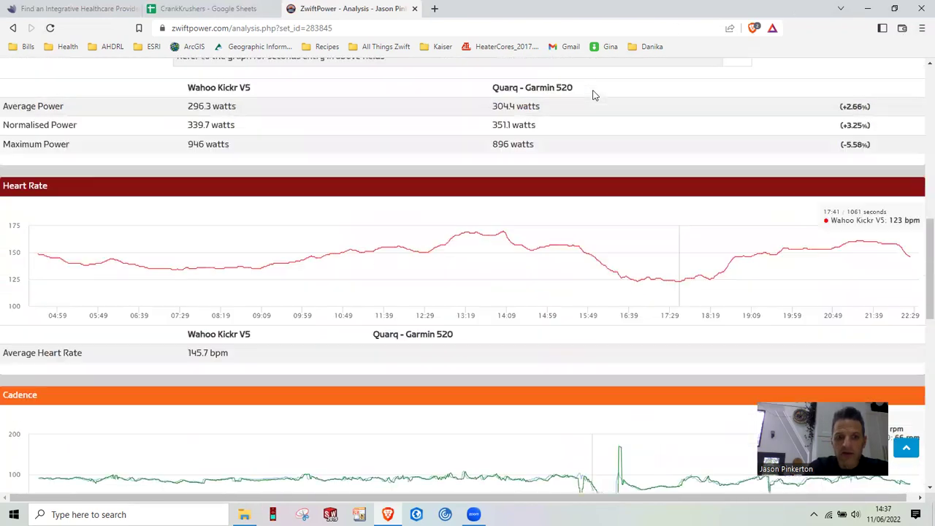
scroll(595, 88, "down", 6)
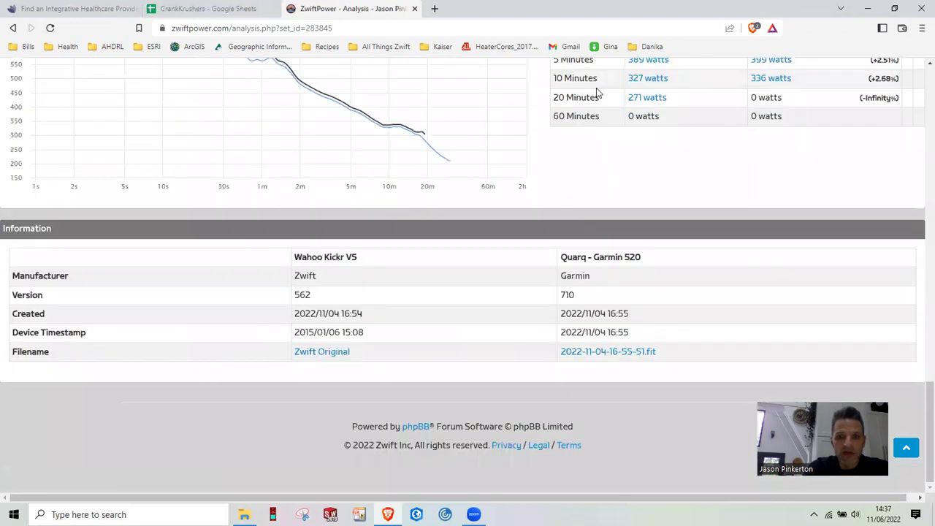
scroll(604, 97, "up", 6)
scroll(605, 97, "up", 15)
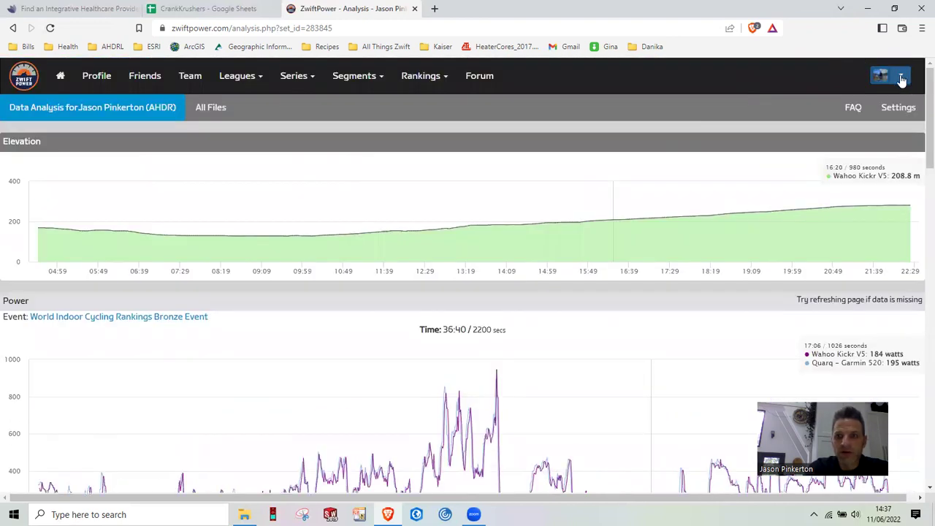
Go to the ZwiftPower Profile from the account menu and open its Analysis tab.
left_click(902, 79)
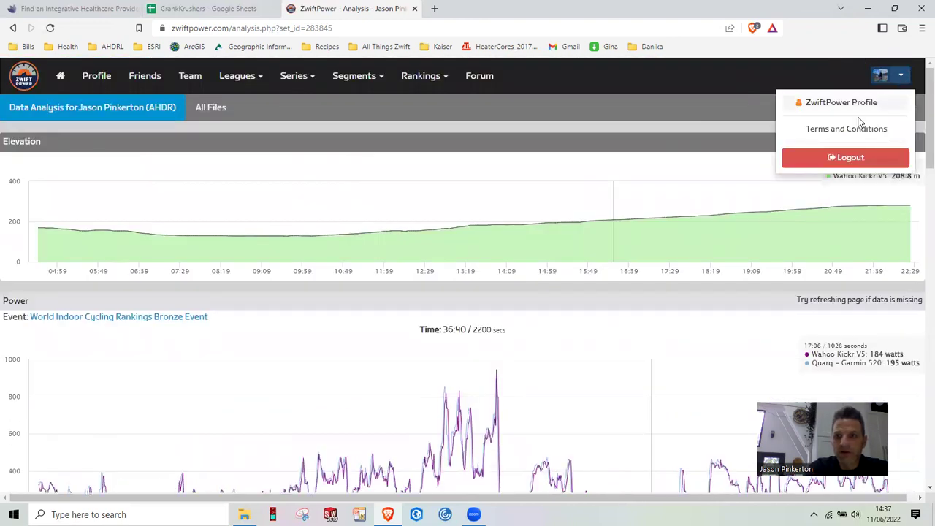
left_click(848, 103)
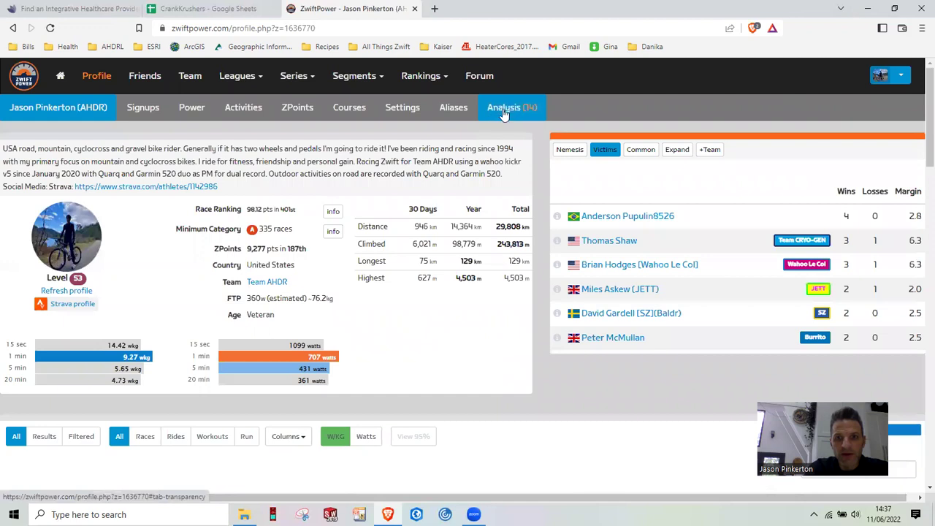
left_click(504, 110)
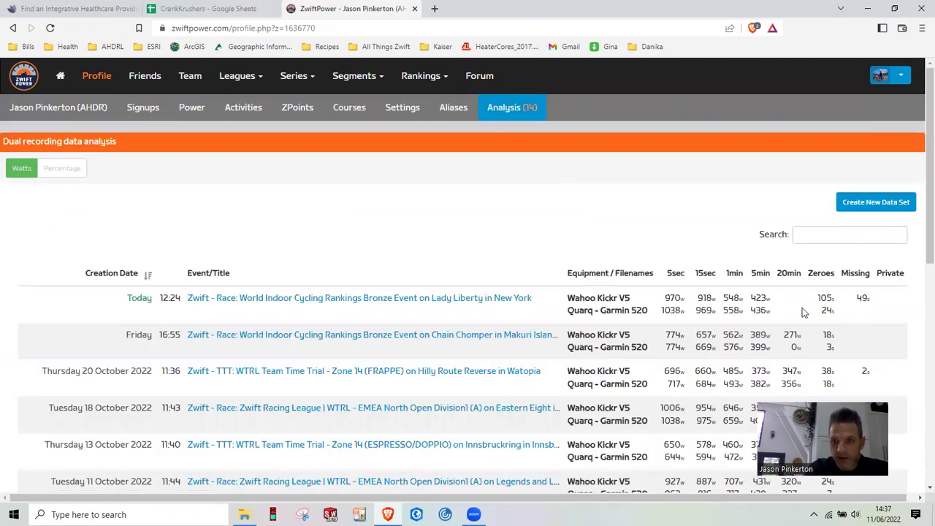
Open today's Bronze Event Lady Liberty analysis and view the Kickr V5 versus Quarq power chart.
left_click(281, 300)
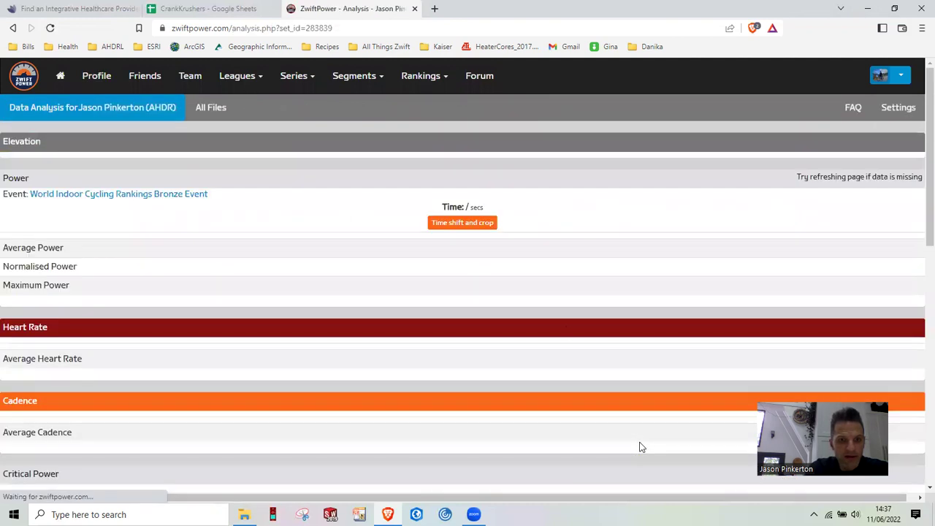
scroll(796, 256, "down", 3)
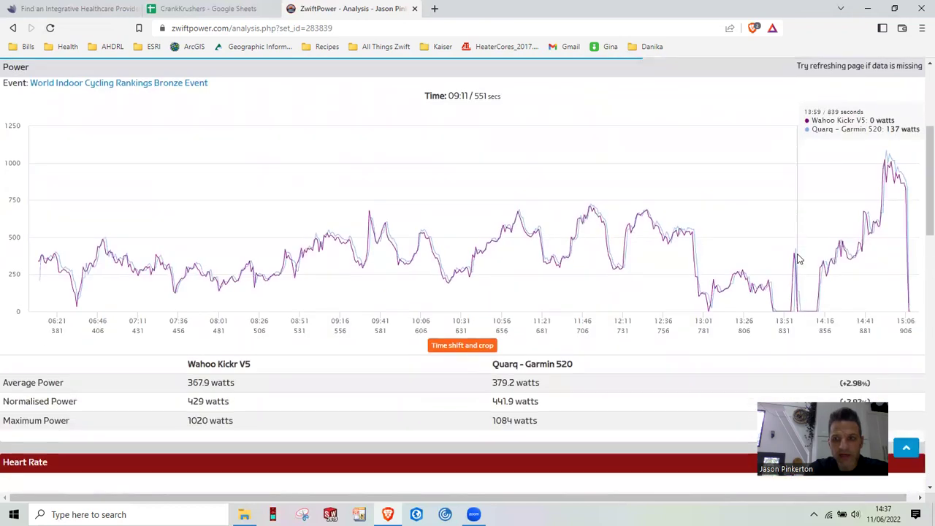
scroll(797, 257, "up", 3)
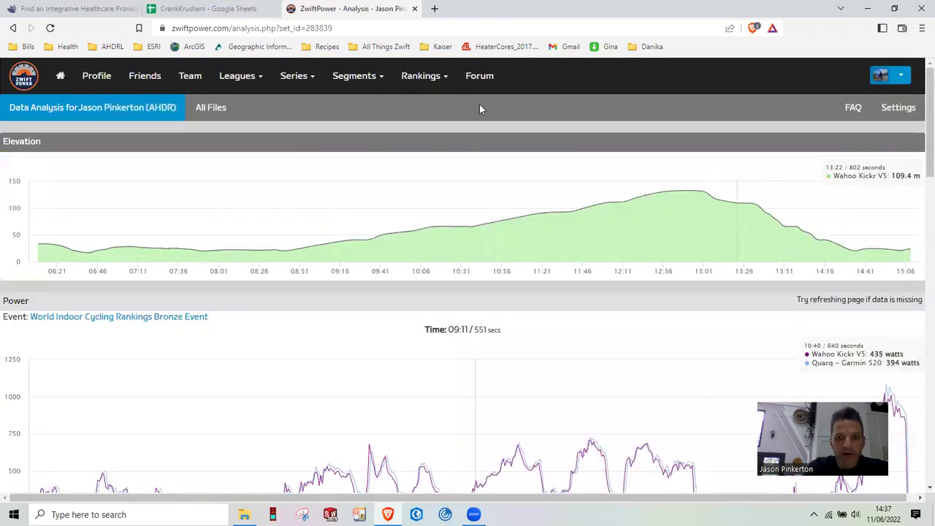
scroll(504, 392, "down", 2)
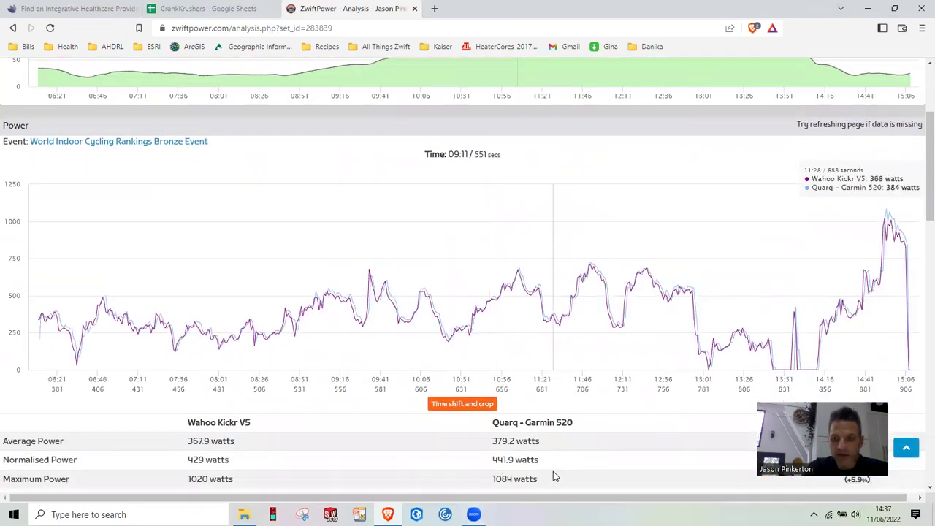